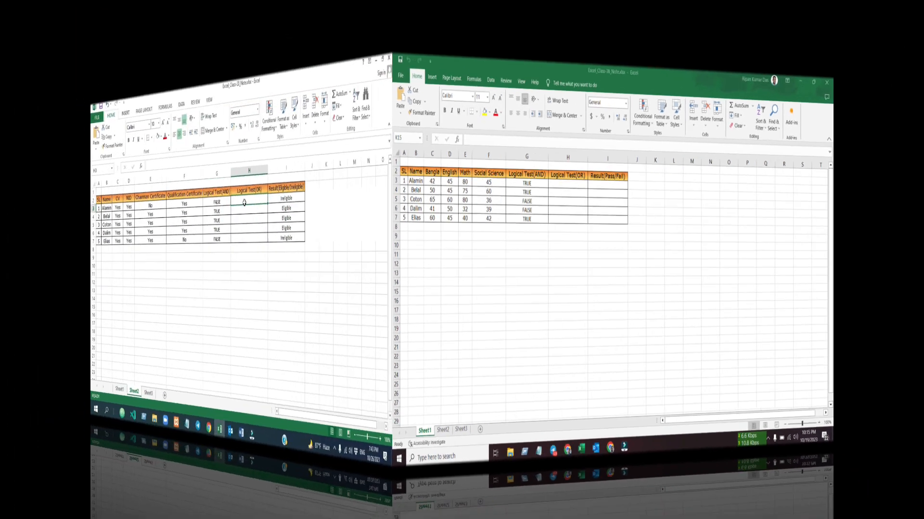
Start an OR formula in H3 with the conditions C3="yes" and D3="yes".
{"action": "type", "text": "or"}
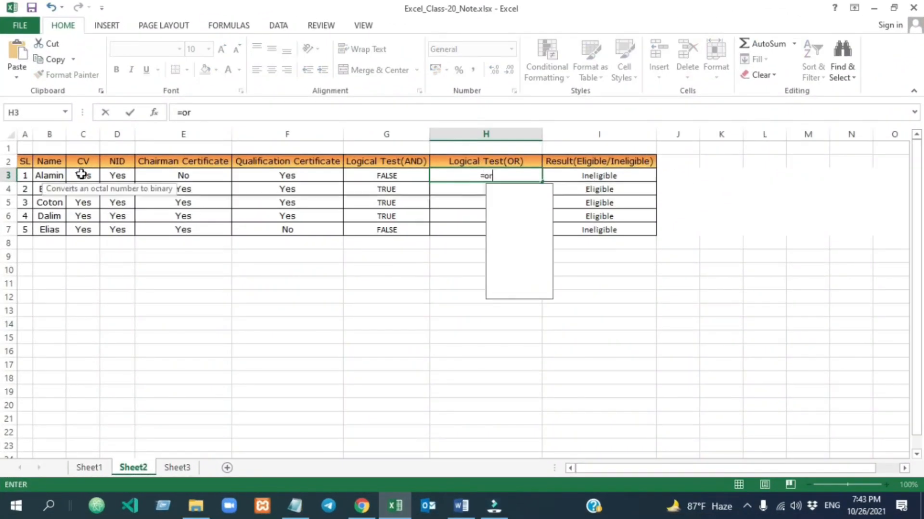
{"action": "double_click", "coordinate": [505, 190]}
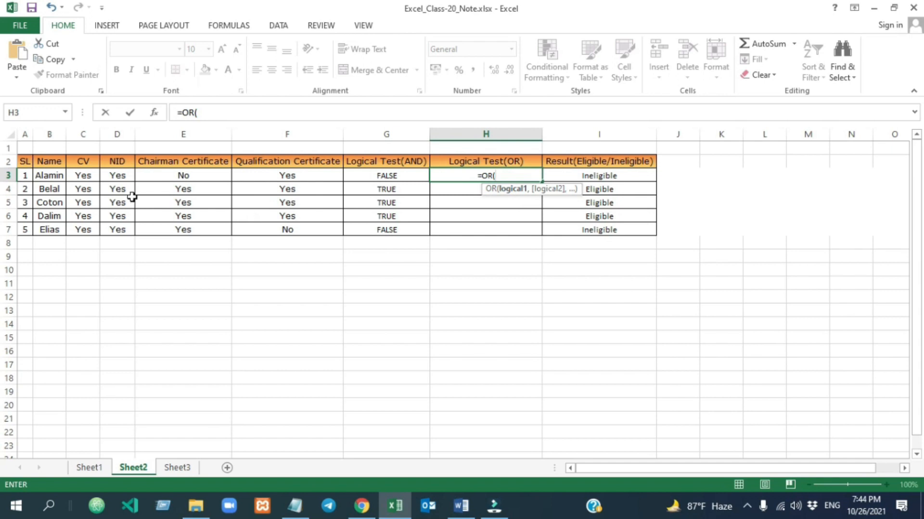
{"action": "left_click", "coordinate": [86, 176]}
{"action": "type", "text": "=\"yes\","}
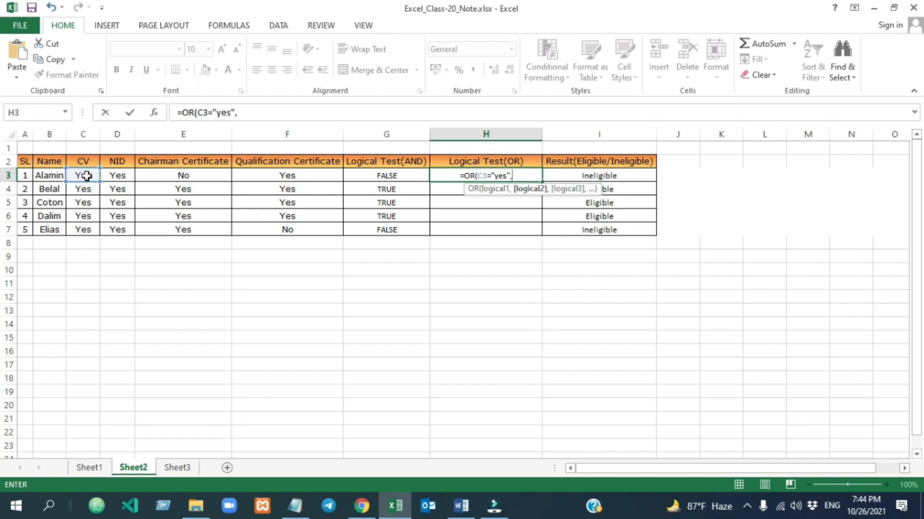
{"action": "left_click", "coordinate": [116, 176]}
{"action": "type", "text": "=\"yes\""}
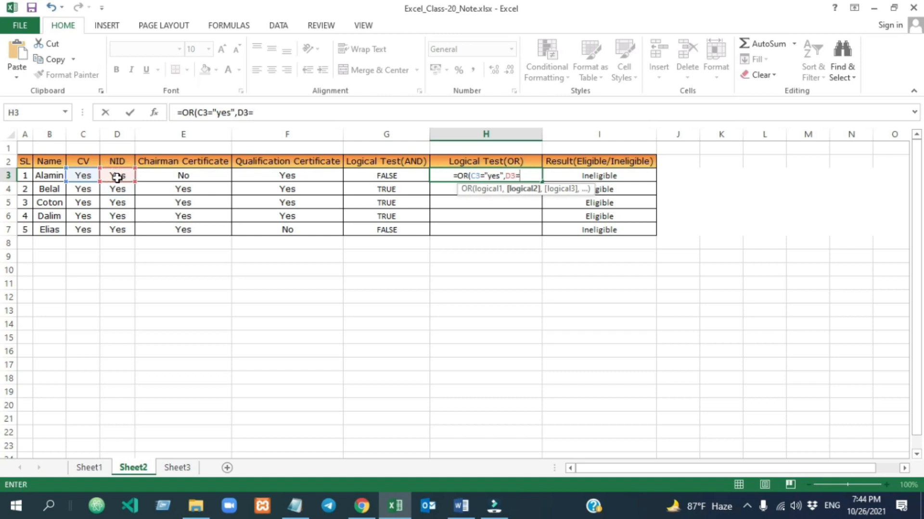
{"action": "type", "text": ","}
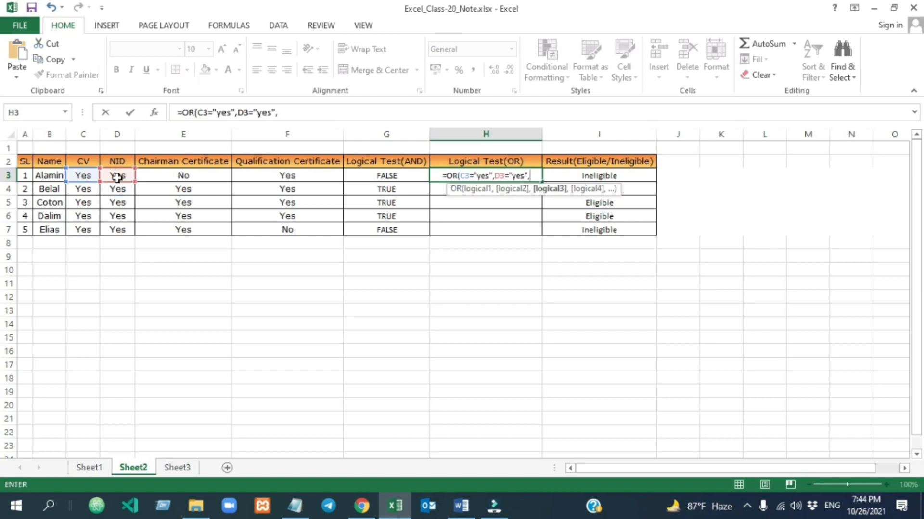
Complete the OR formula in H3 with the conditions E3="yes" and F3="yes" and commit it.
{"action": "left_click", "coordinate": [189, 177]}
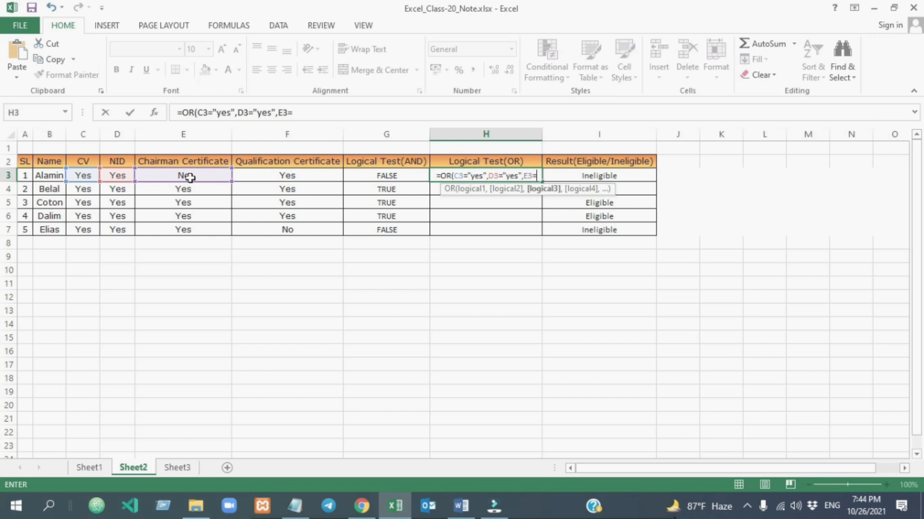
{"action": "type", "text": "=\"yes\","}
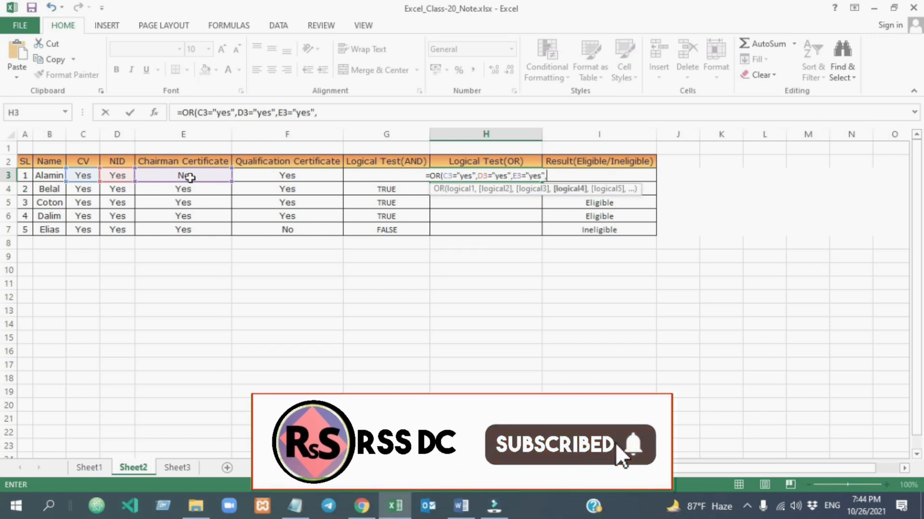
{"action": "left_click", "coordinate": [285, 174]}
{"action": "type", "text": "=\"y"}
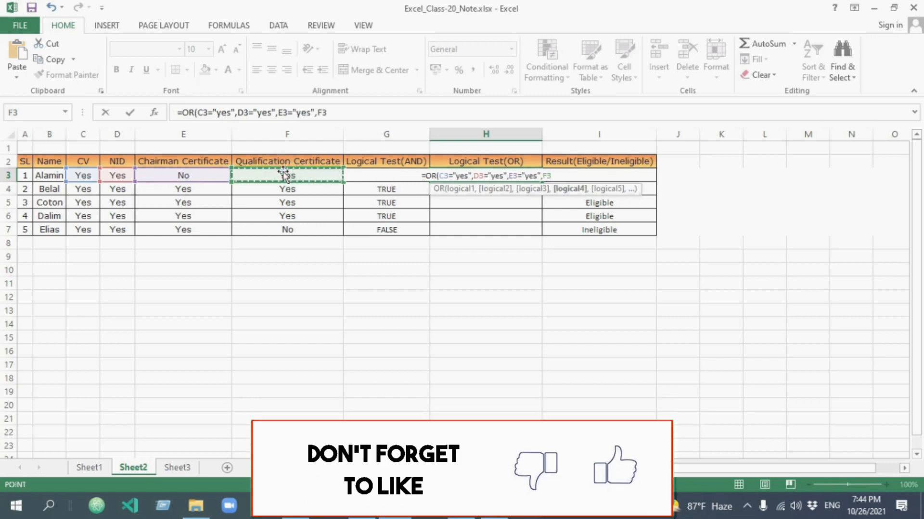
{"action": "type", "text": "es\")"}
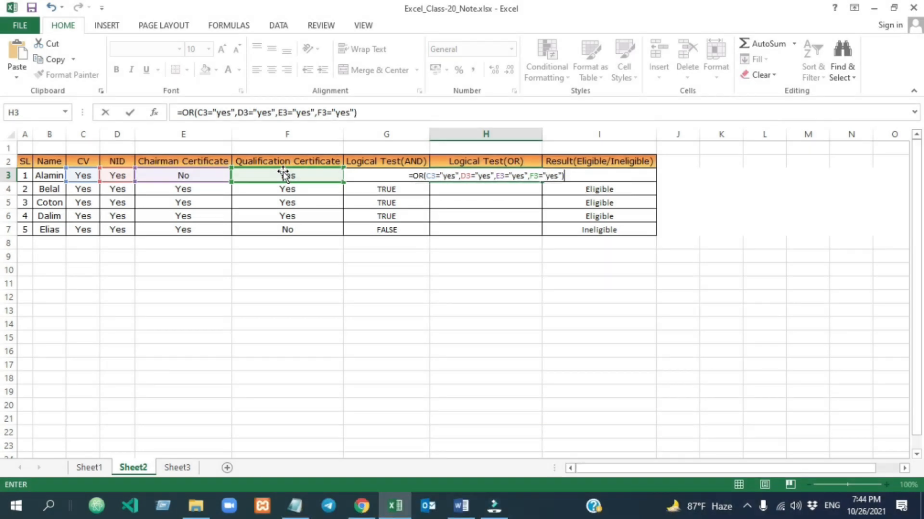
{"action": "key", "text": "Return"}
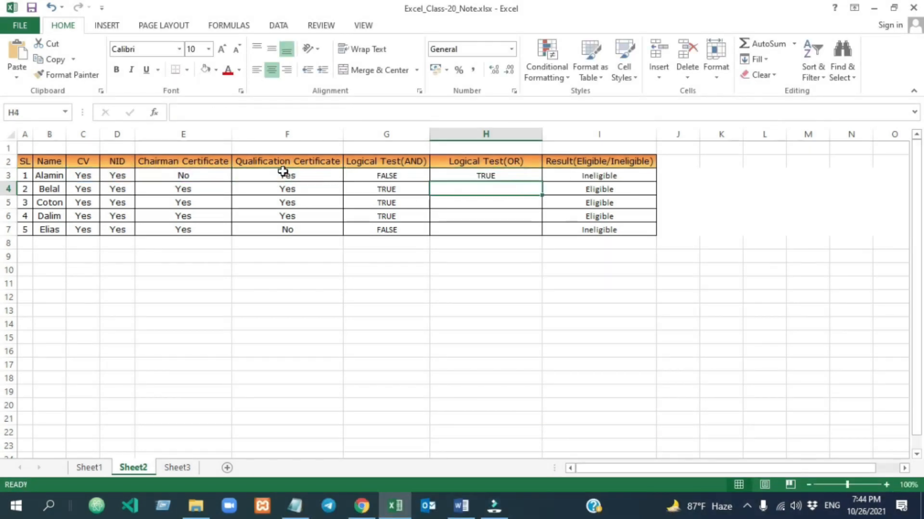
{"action": "left_click", "coordinate": [410, 284]}
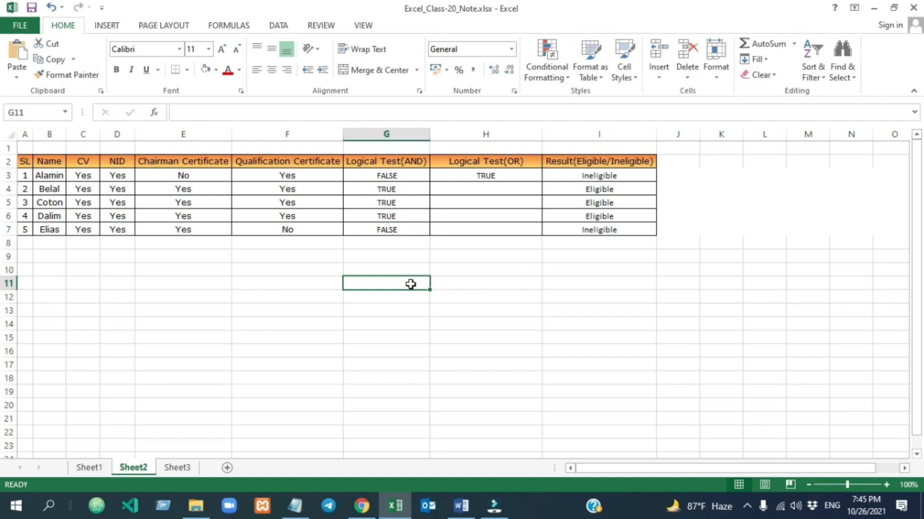
Set the CV entry in C3 to No and check the OR formula in H3.
{"action": "left_click", "coordinate": [179, 175]}
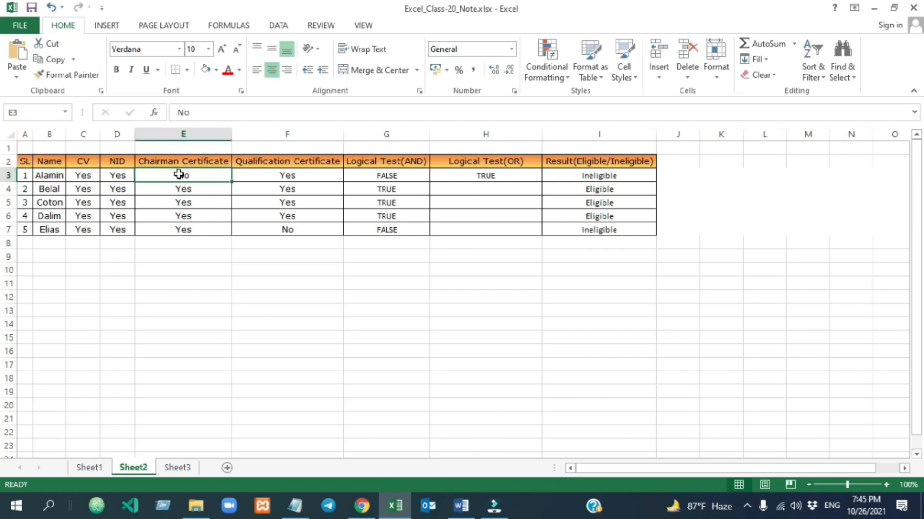
{"action": "left_click", "coordinate": [487, 175]}
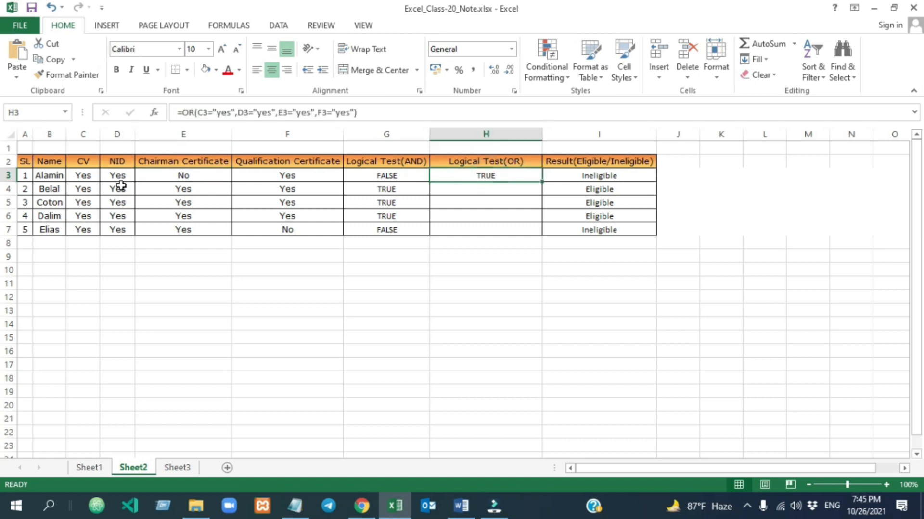
{"action": "left_click", "coordinate": [89, 176]}
{"action": "type", "text": "No"}
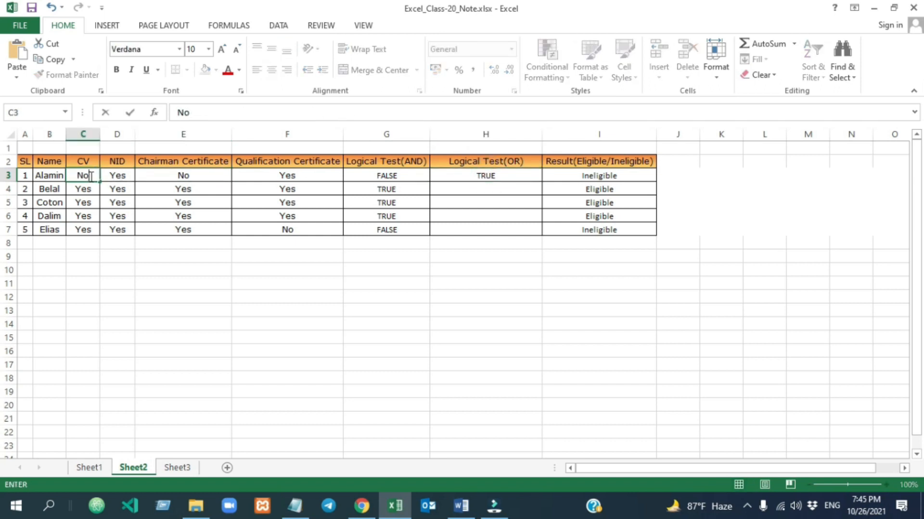
{"action": "left_click", "coordinate": [289, 312]}
{"action": "left_click", "coordinate": [485, 176]}
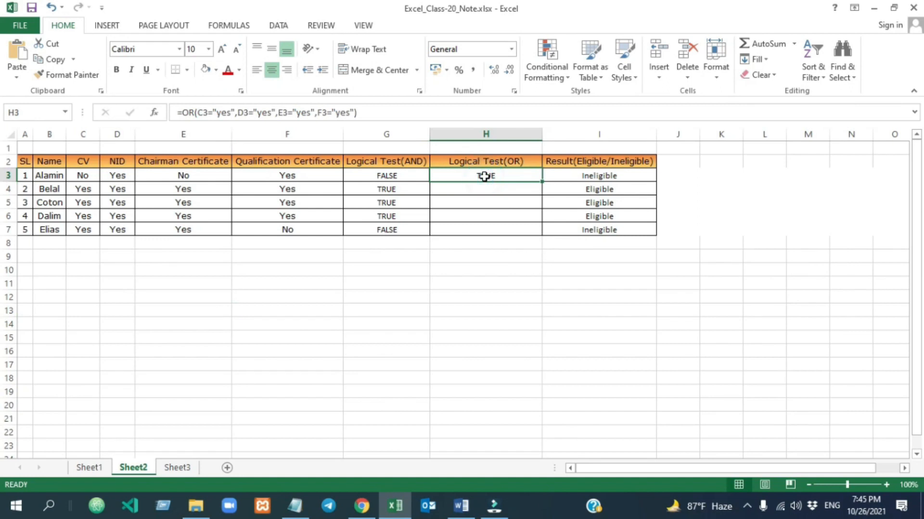
Set the NID entry in D3 and the Qualification Certificate entry in F3 to No, and recheck H3.
{"action": "left_click", "coordinate": [111, 174]}
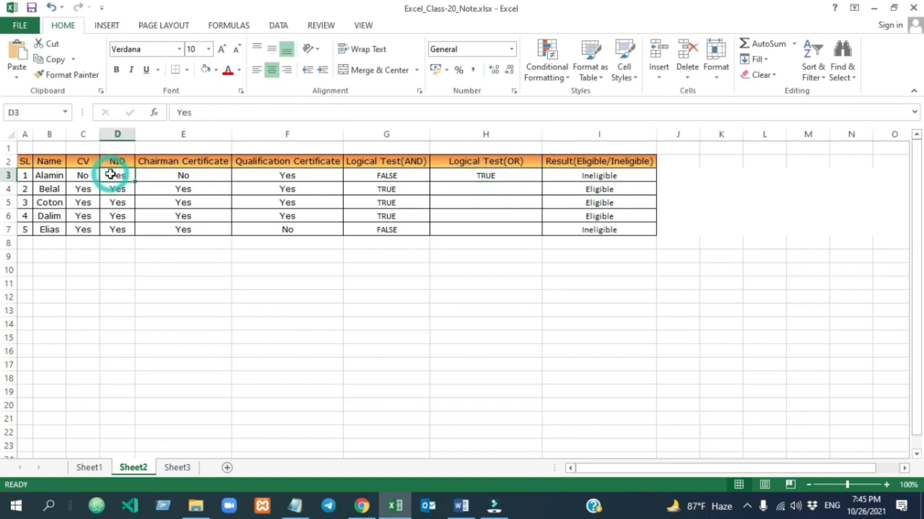
{"action": "left_click", "coordinate": [273, 176]}
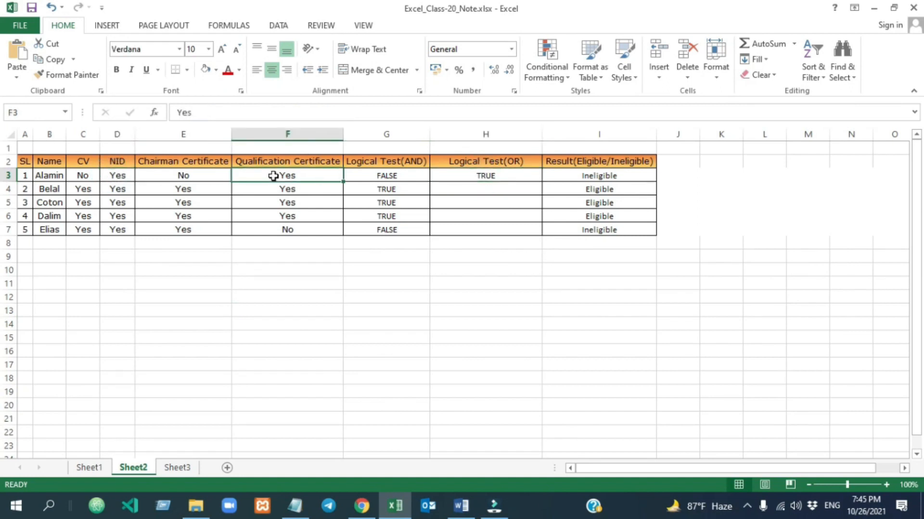
{"action": "left_click", "coordinate": [117, 175]}
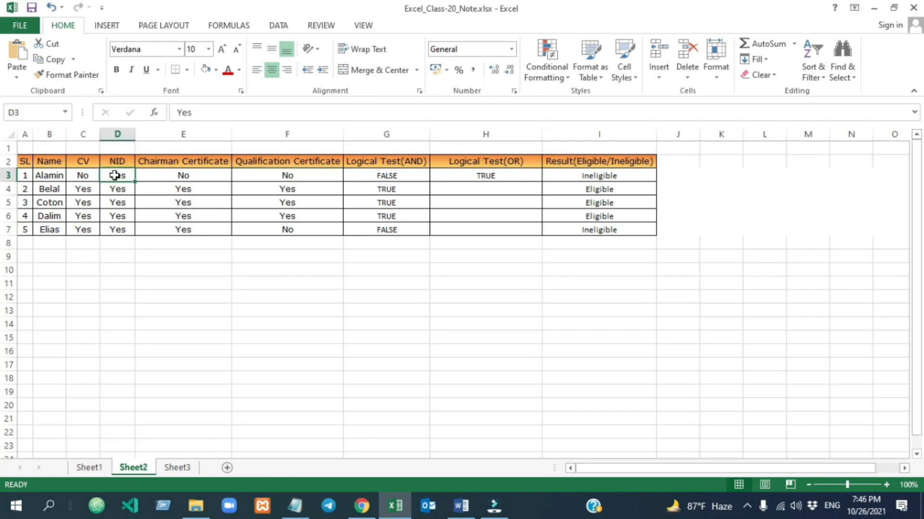
{"action": "left_click", "coordinate": [297, 177]}
{"action": "type", "text": "No"}
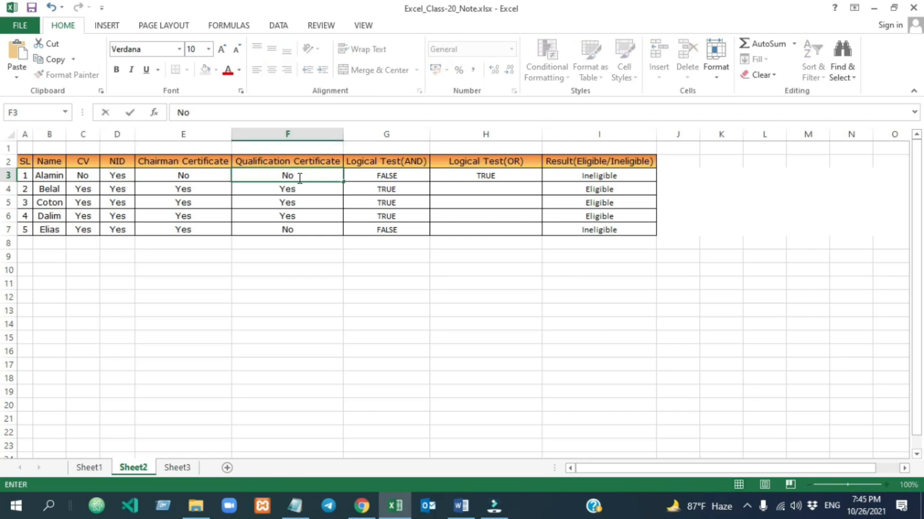
{"action": "left_click", "coordinate": [208, 285]}
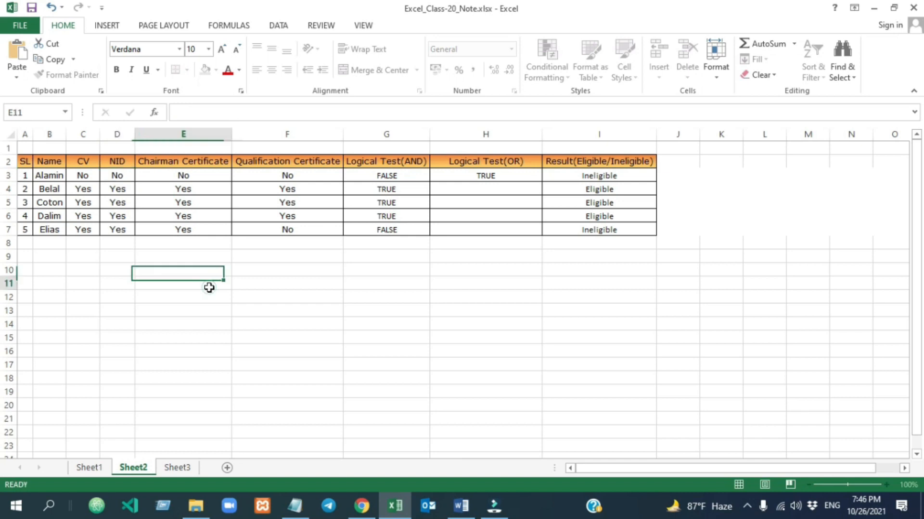
{"action": "left_click", "coordinate": [485, 174]}
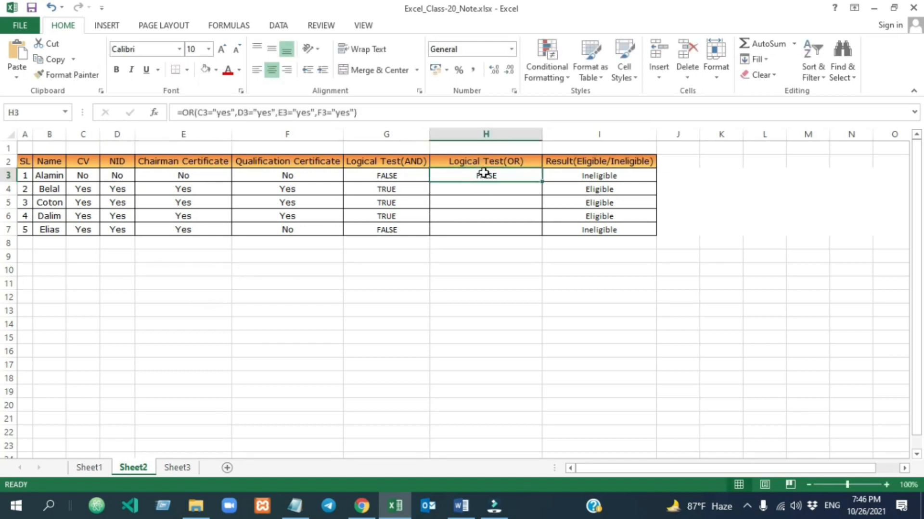
Copy the OR formula from H3 into H4:H7.
{"action": "key", "text": "ctrl+c"}
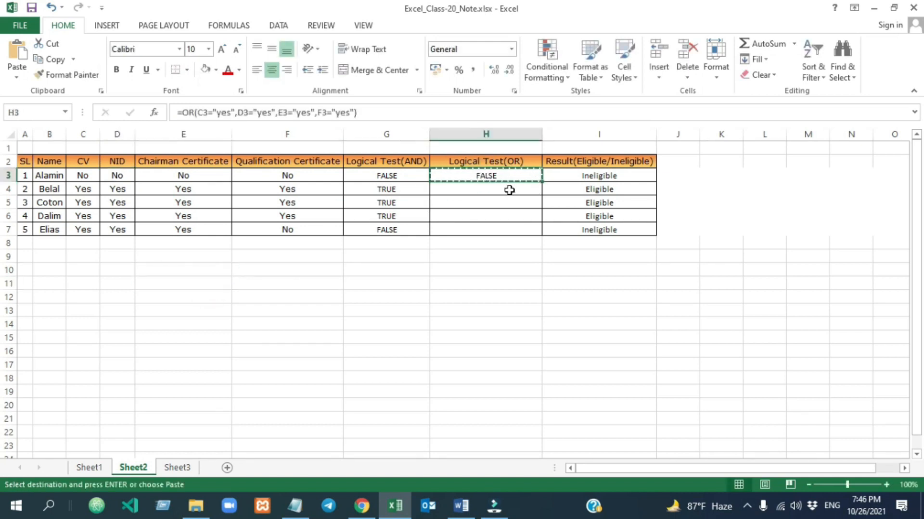
{"action": "left_click_drag", "start_coordinate": [509, 189], "coordinate": [502, 235]}
{"action": "key", "text": "ctrl+v"}
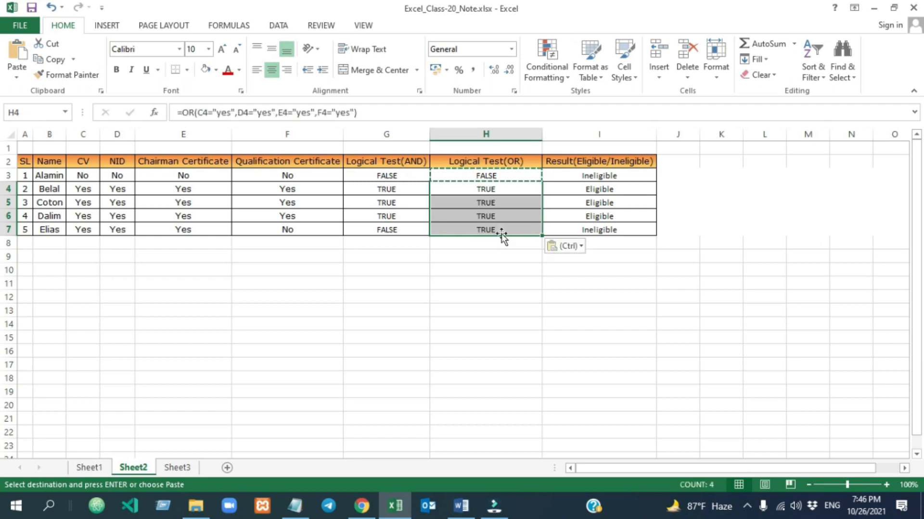
{"action": "left_click", "coordinate": [507, 295]}
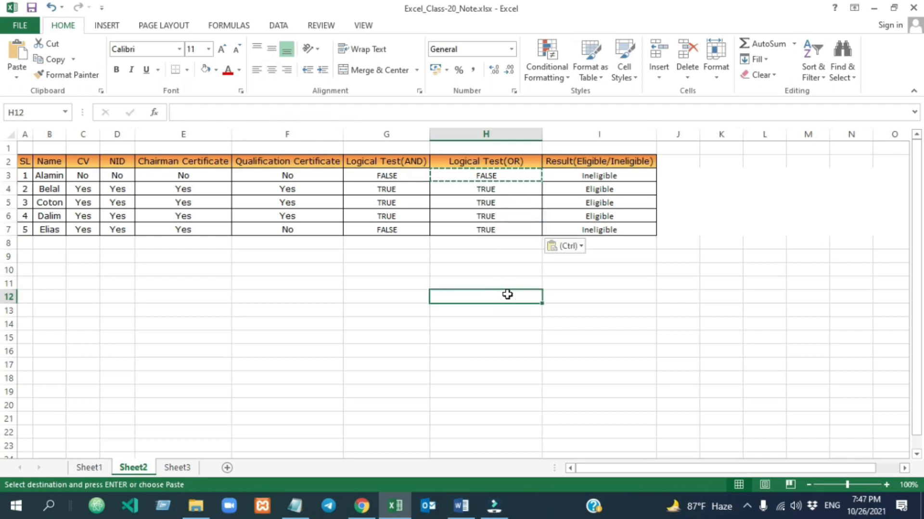
Clear the results in I3:I7 and start an OR formula in I3 with the conditions C3="yes" and D3="yes".
{"action": "left_click_drag", "start_coordinate": [599, 175], "coordinate": [596, 228]}
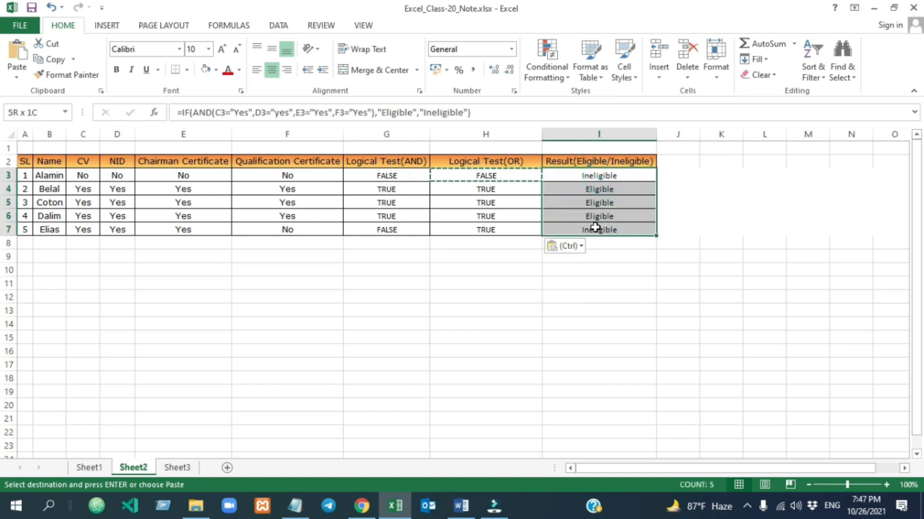
{"action": "key", "text": "Delete"}
{"action": "left_click", "coordinate": [593, 177]}
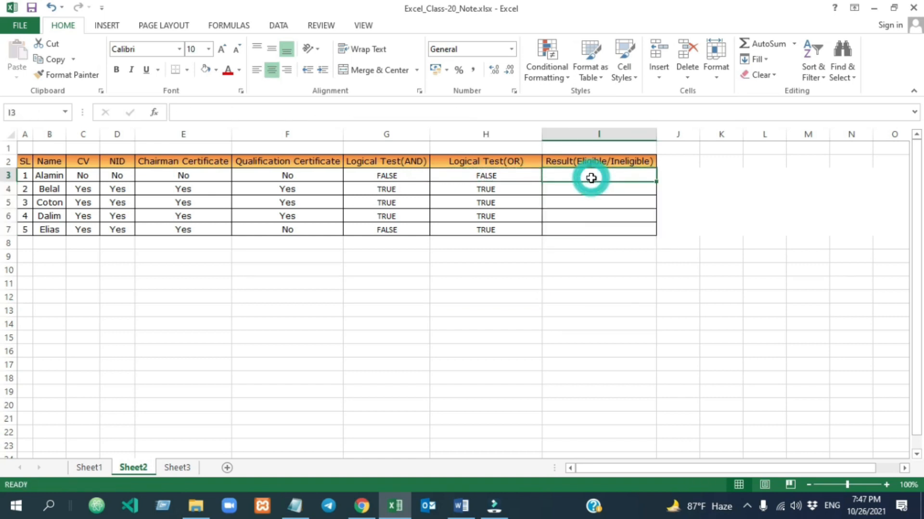
{"action": "type", "text": "="}
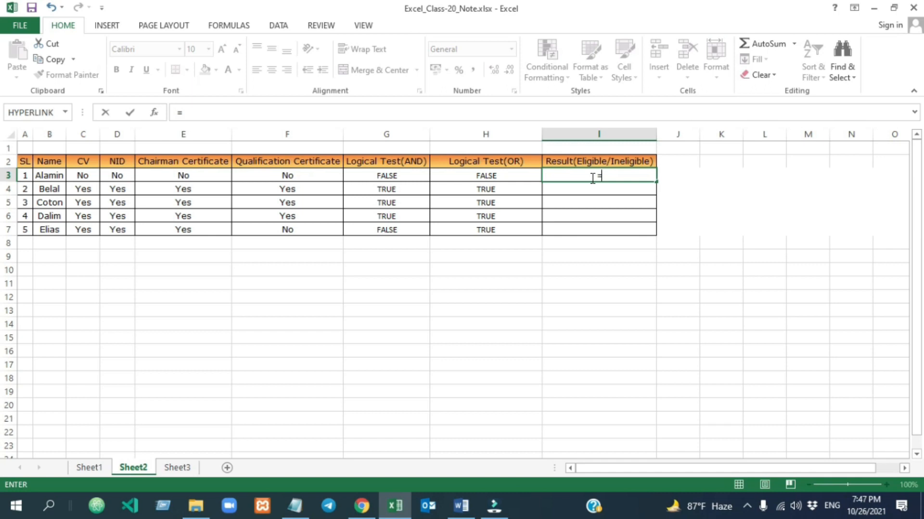
{"action": "type", "text": "OR("}
{"action": "left_click", "coordinate": [82, 175]}
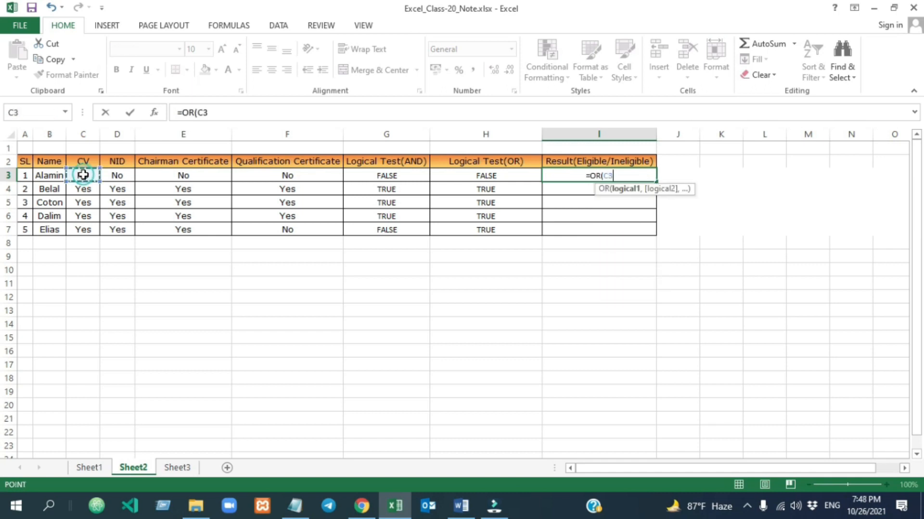
{"action": "type", "text": "=\"yes\","}
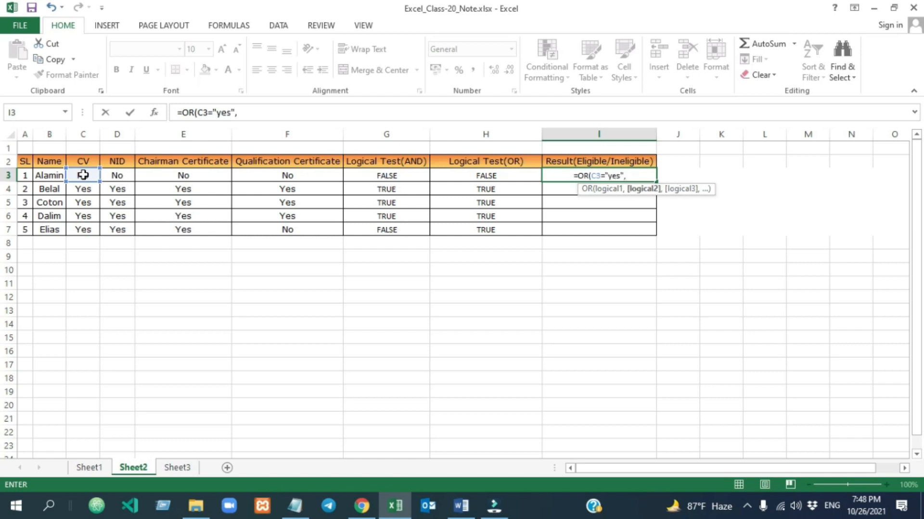
{"action": "left_click", "coordinate": [111, 178]}
{"action": "type", "text": "=\"yes\","}
Complete the OR formula in I3 with the conditions E3="yes" and F3="yes" and commit it.
{"action": "left_click", "coordinate": [183, 177]}
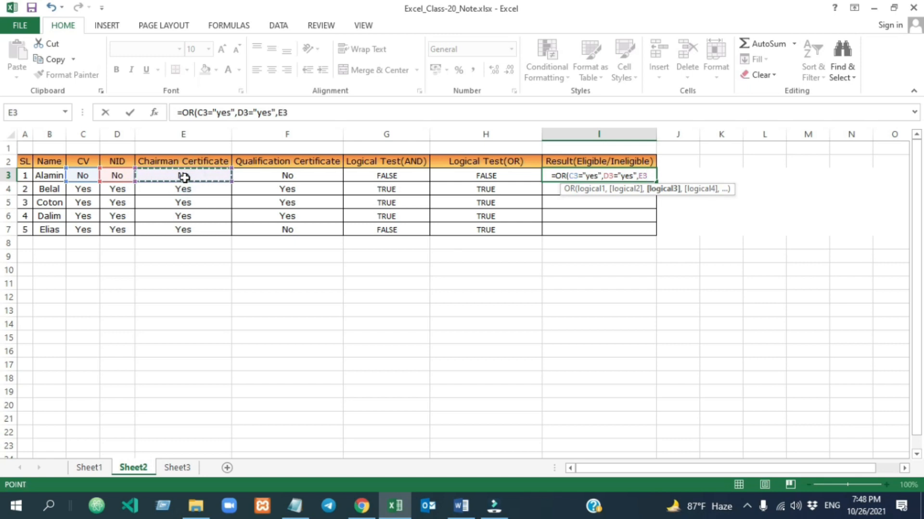
{"action": "type", "text": "=\"yes\","}
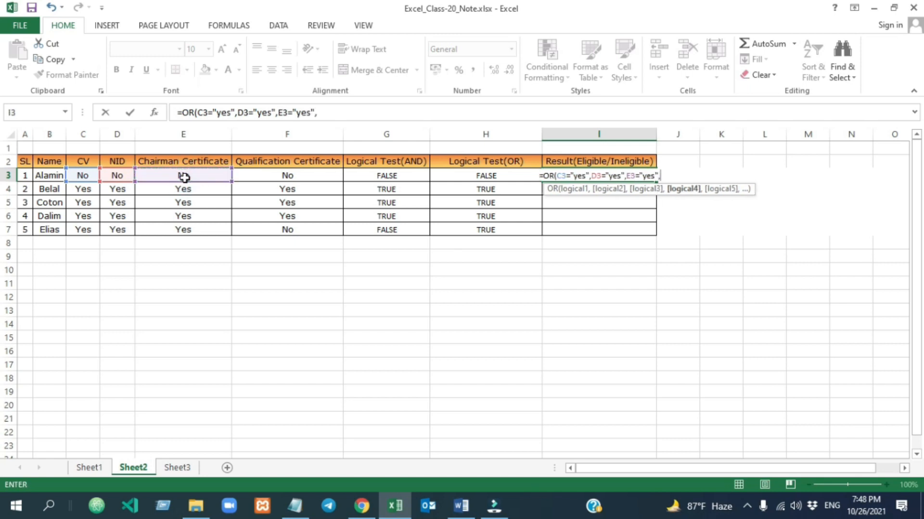
{"action": "left_click", "coordinate": [288, 177]}
{"action": "type", "text": "="}
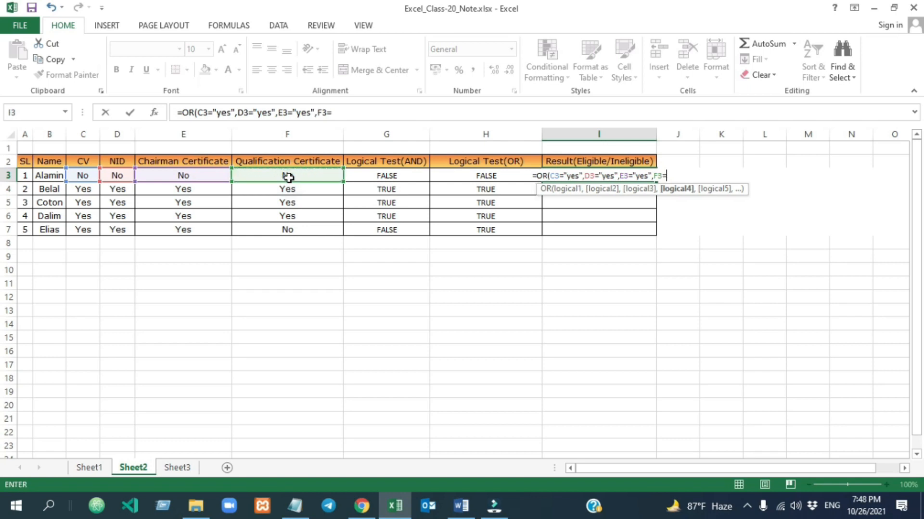
{"action": "type", "text": "\"yes\""}
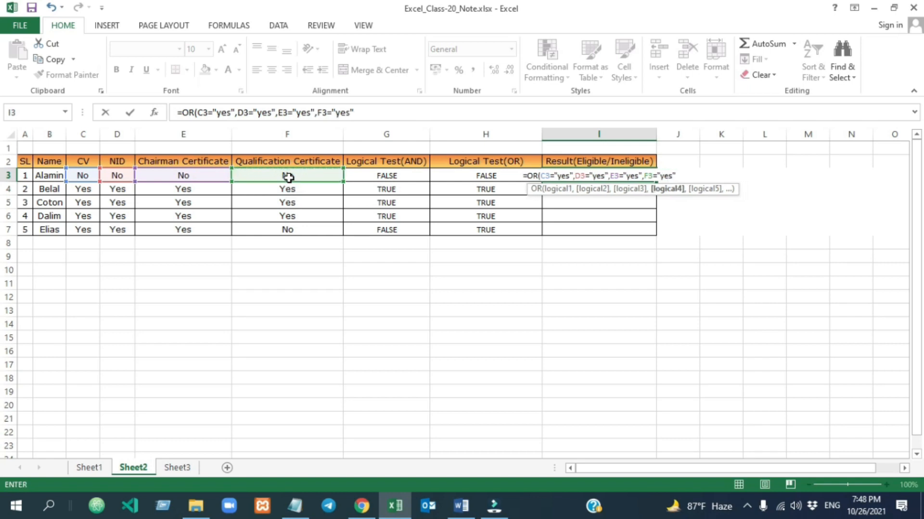
{"action": "key", "text": "Return"}
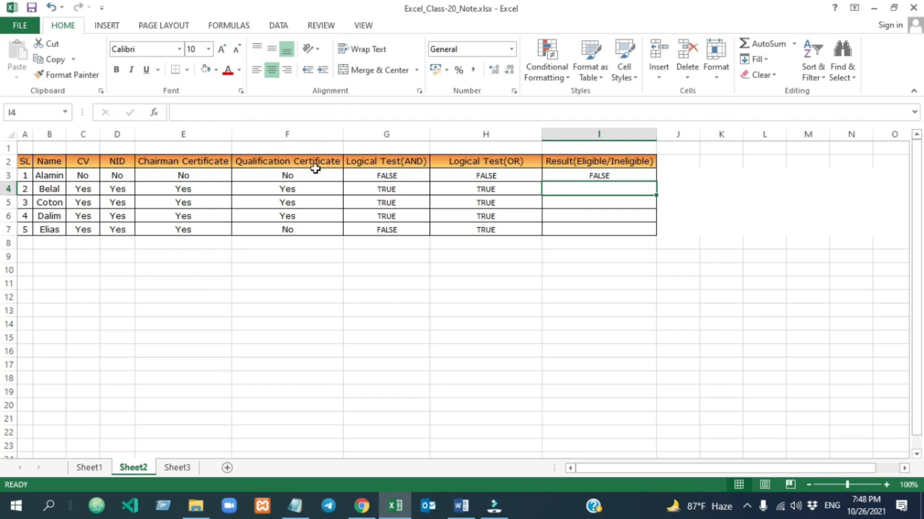
Copy the OR formula from I3 into I4:I7.
{"action": "left_click", "coordinate": [563, 257]}
{"action": "left_click", "coordinate": [570, 176]}
{"action": "key", "text": "ctrl+c"}
{"action": "left_click_drag", "start_coordinate": [572, 188], "coordinate": [570, 229]}
{"action": "key", "text": "ctrl+v"}
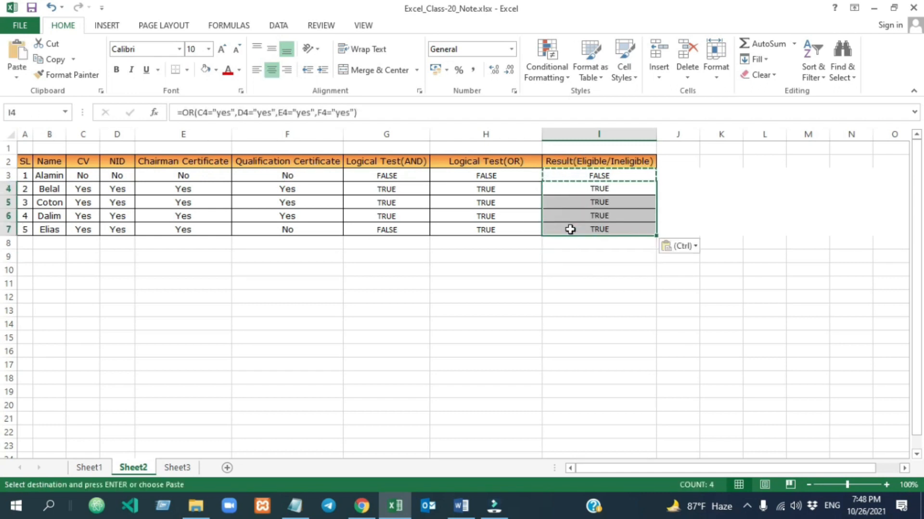
{"action": "left_click", "coordinate": [588, 270]}
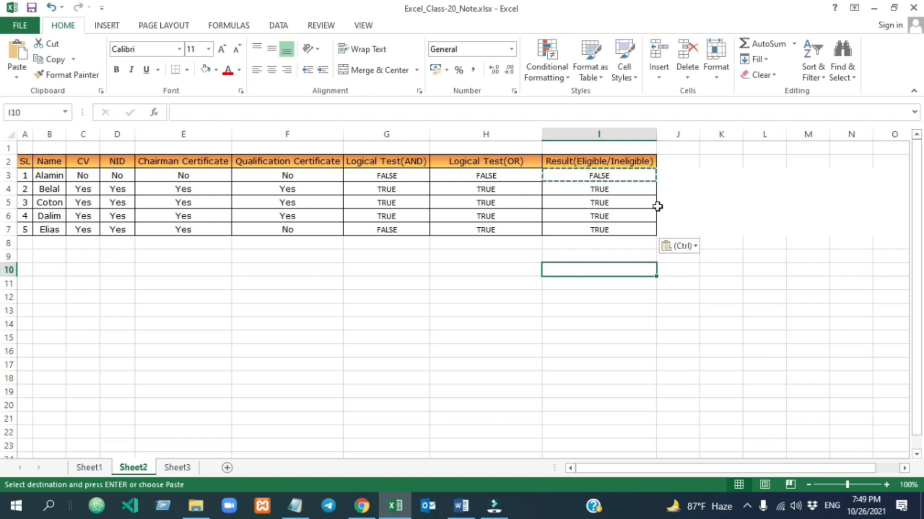
{"action": "left_click_drag", "start_coordinate": [91, 162], "coordinate": [325, 160]}
{"action": "left_click_drag", "start_coordinate": [603, 190], "coordinate": [584, 228]}
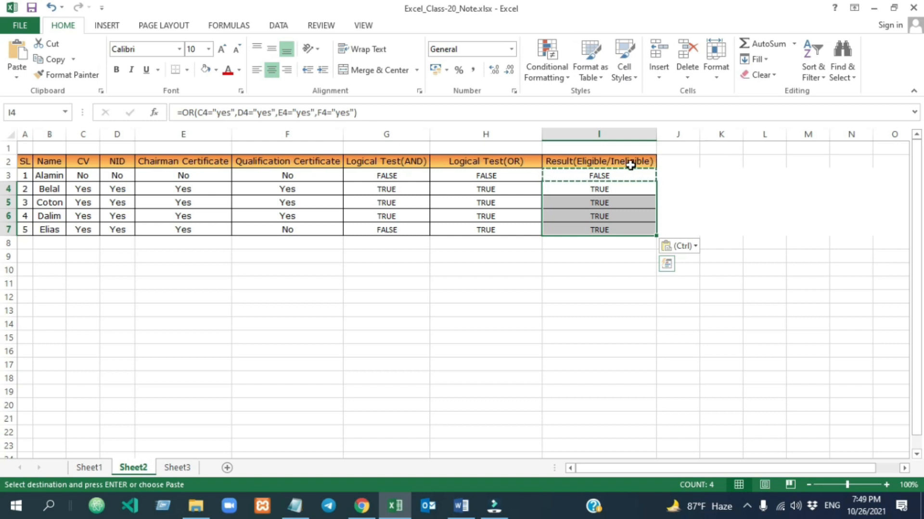
Wrap the OR formula in I3 in an IF function that returns "Eligible" when true and "Ineligible" when false.
{"action": "left_click", "coordinate": [589, 175]}
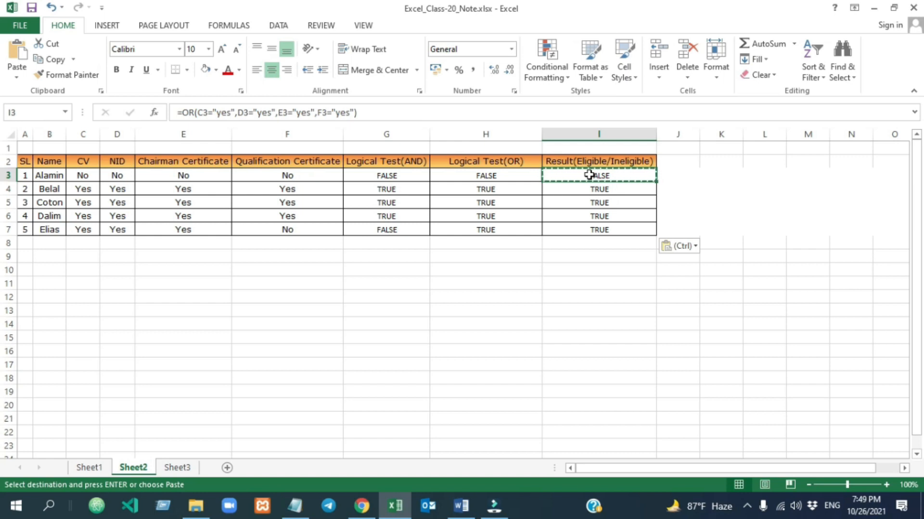
{"action": "left_click", "coordinate": [184, 113]}
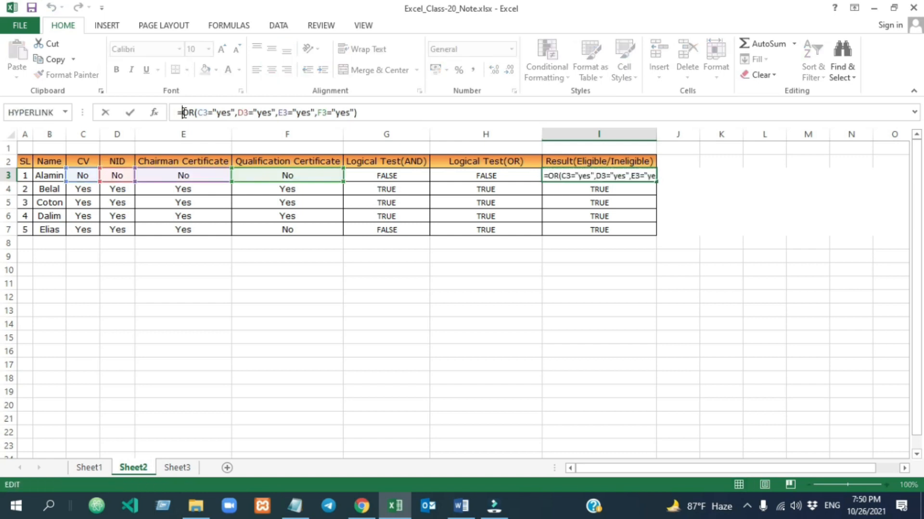
{"action": "type", "text": "IF("}
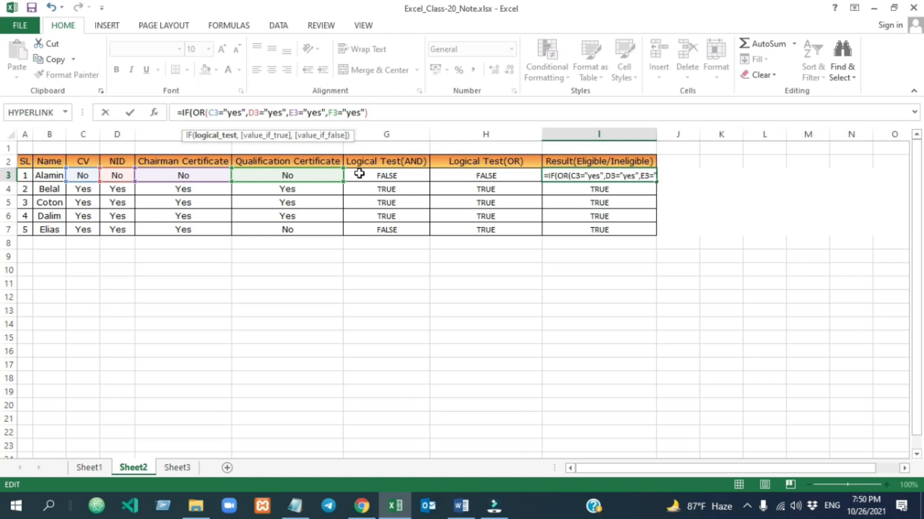
{"action": "type", "text": ","}
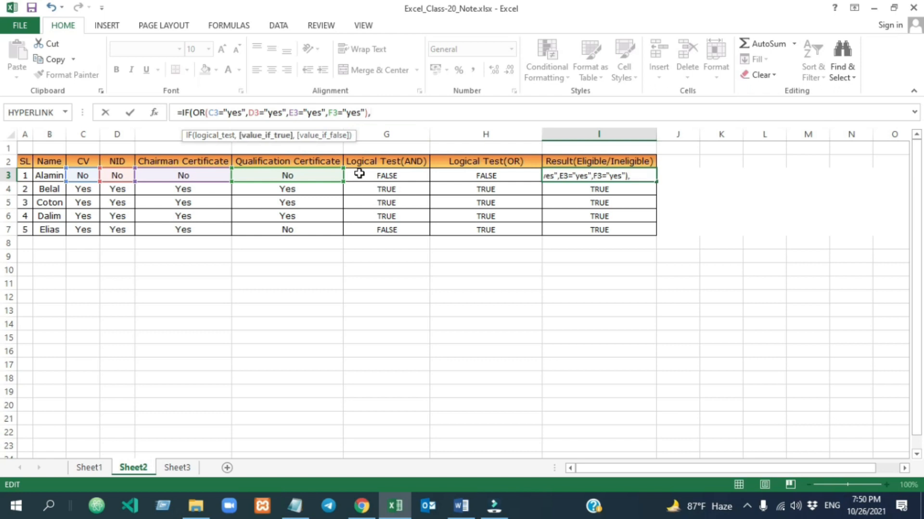
{"action": "type", "text": "\"Eligible\","}
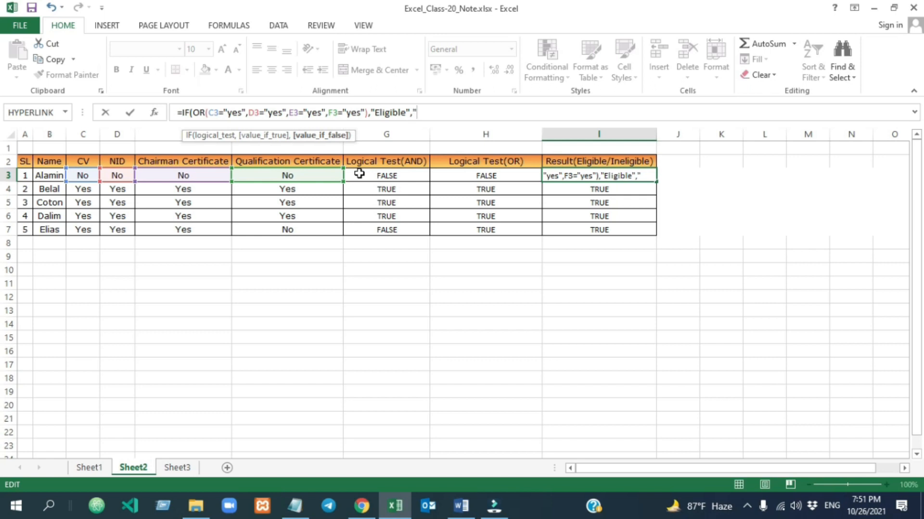
{"action": "type", "text": "\"Ineligible\")"}
{"action": "key", "text": "Return"}
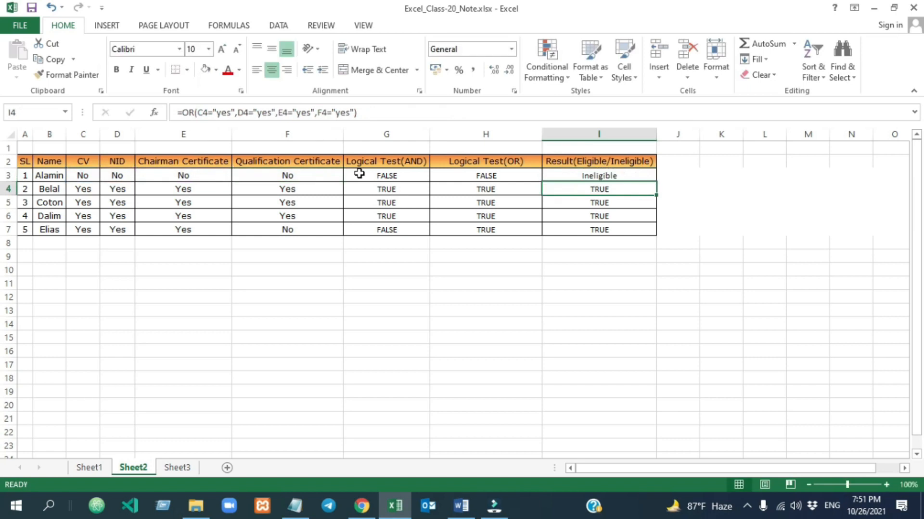
Examine the IF formula in I3 and compare its result with the document entries in C3:F3.
{"action": "left_click", "coordinate": [602, 351]}
{"action": "left_click", "coordinate": [573, 174]}
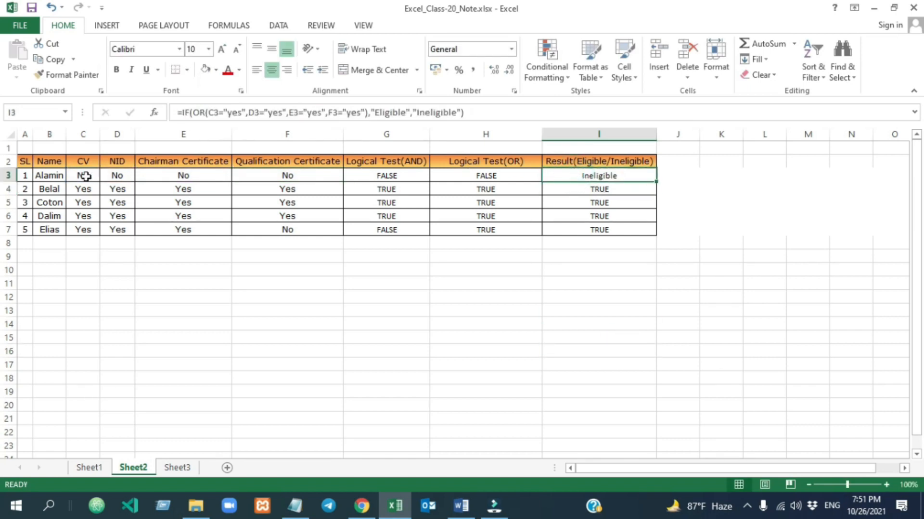
{"action": "left_click", "coordinate": [85, 176]}
{"action": "left_click", "coordinate": [115, 176]}
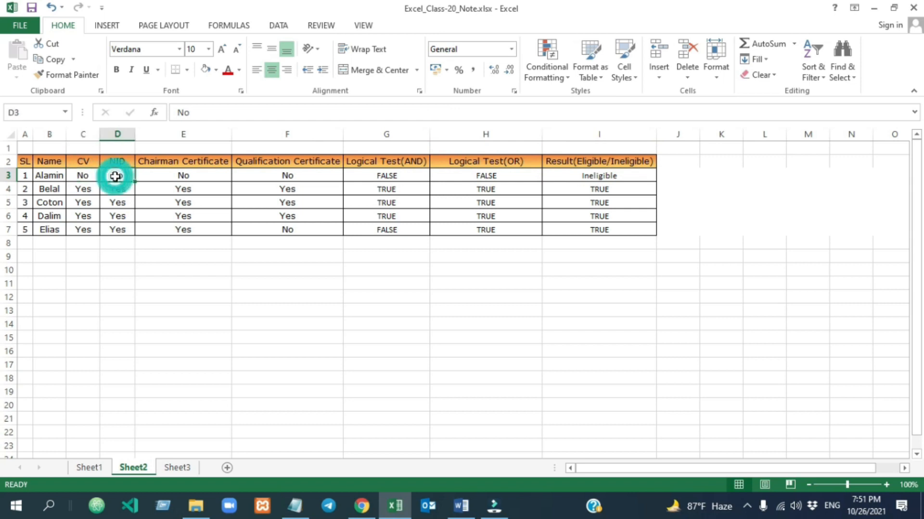
{"action": "key", "text": "Left"}
{"action": "key", "text": "Left"}
{"action": "left_click", "coordinate": [154, 174]}
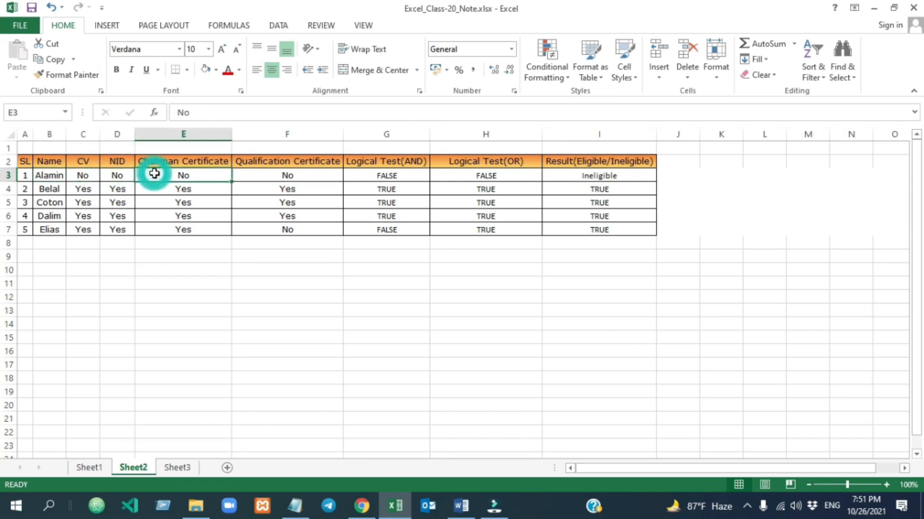
{"action": "left_click", "coordinate": [266, 176]}
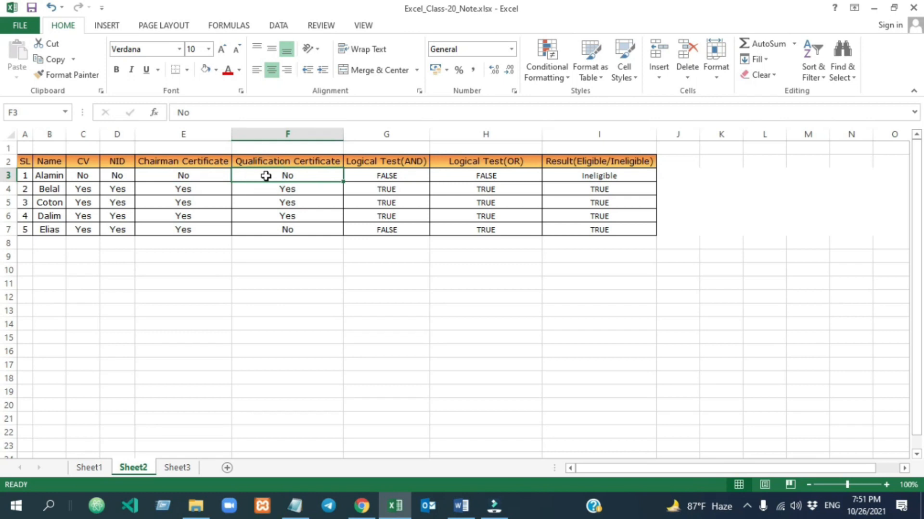
{"action": "left_click", "coordinate": [54, 177]}
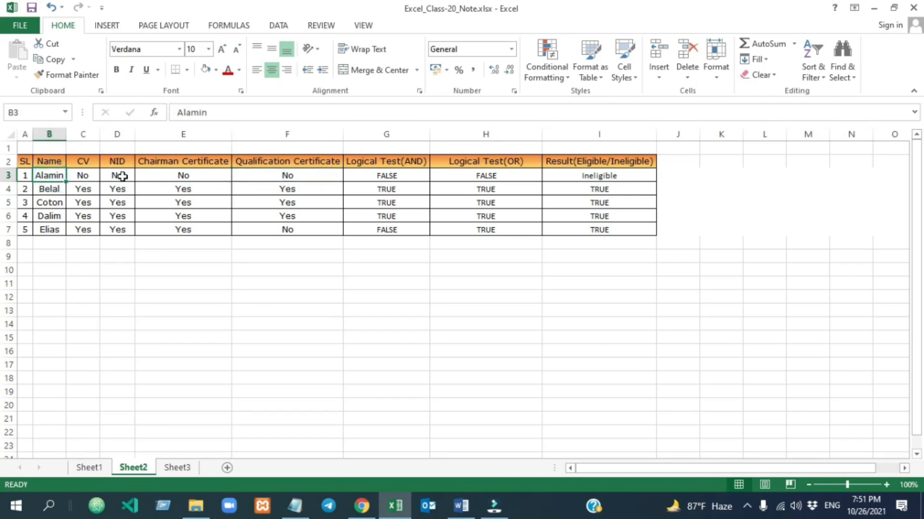
{"action": "left_click_drag", "start_coordinate": [87, 175], "coordinate": [258, 175]}
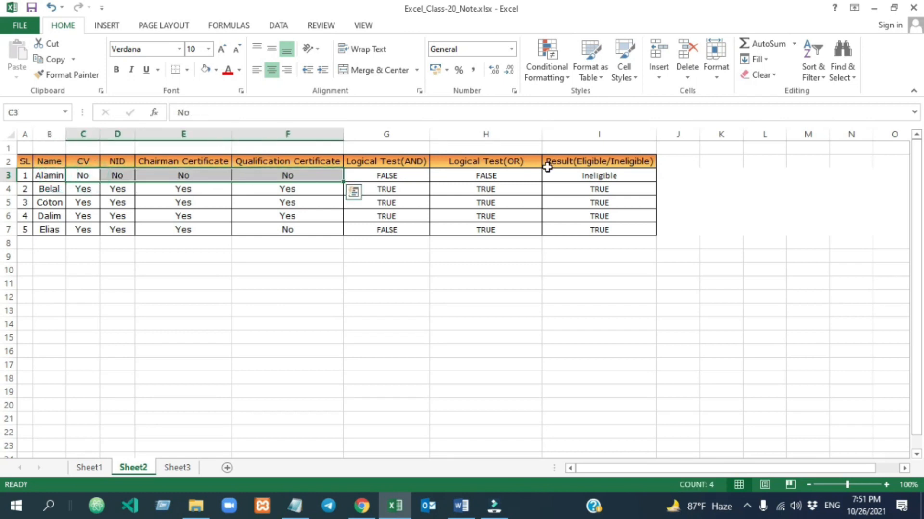
{"action": "left_click", "coordinate": [620, 180]}
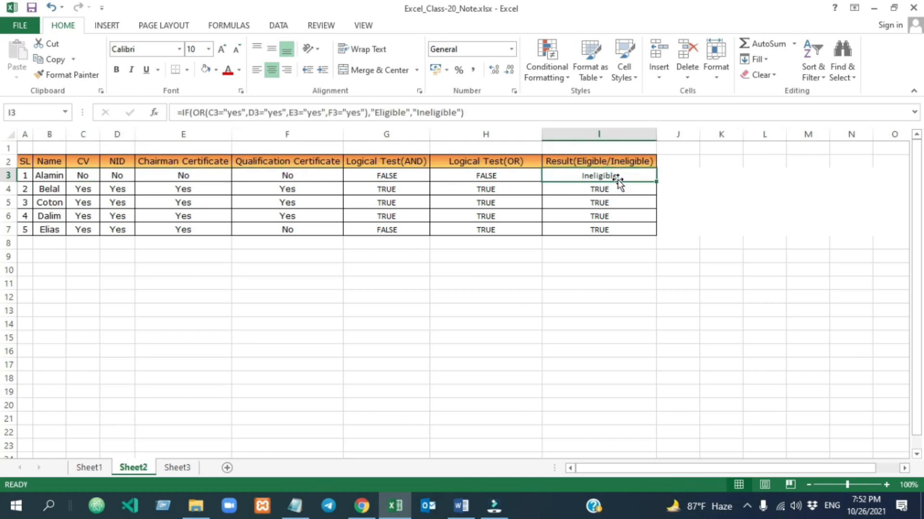
Change the first applicant's CV entry in C3 to Yes.
{"action": "left_click", "coordinate": [84, 175]}
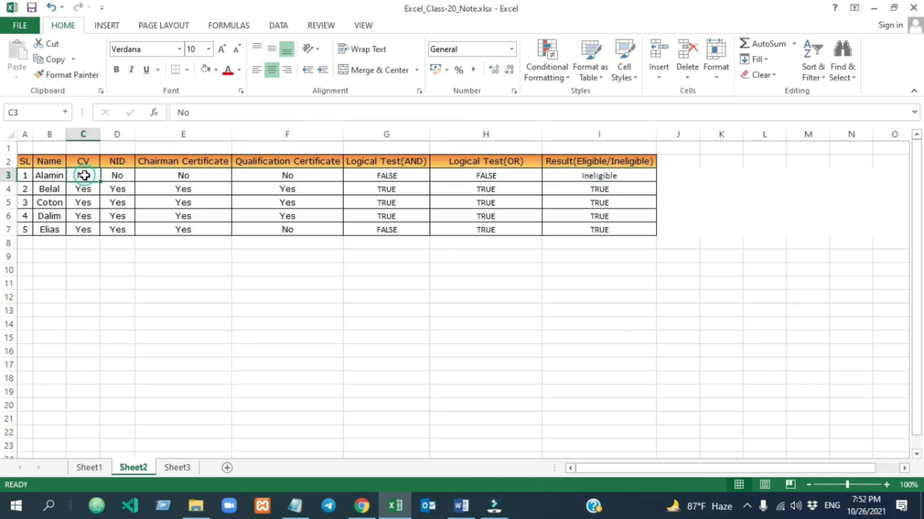
{"action": "type", "text": "Yes"}
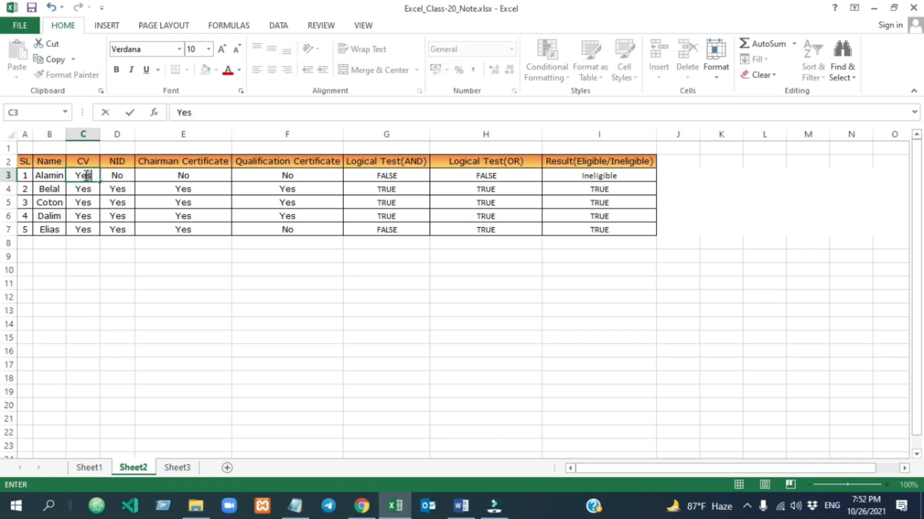
{"action": "left_click", "coordinate": [128, 246]}
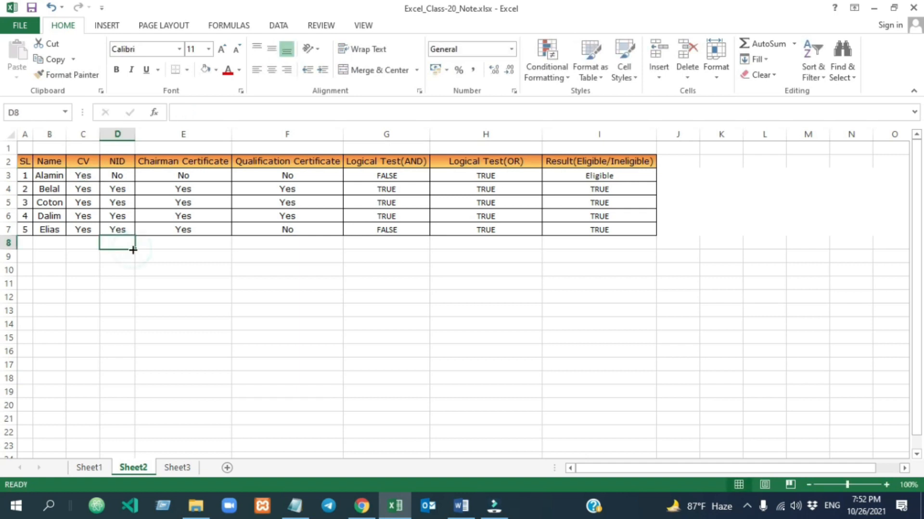
Copy the IF/OR formula from I3 into I4:I7.
{"action": "left_click", "coordinate": [627, 175]}
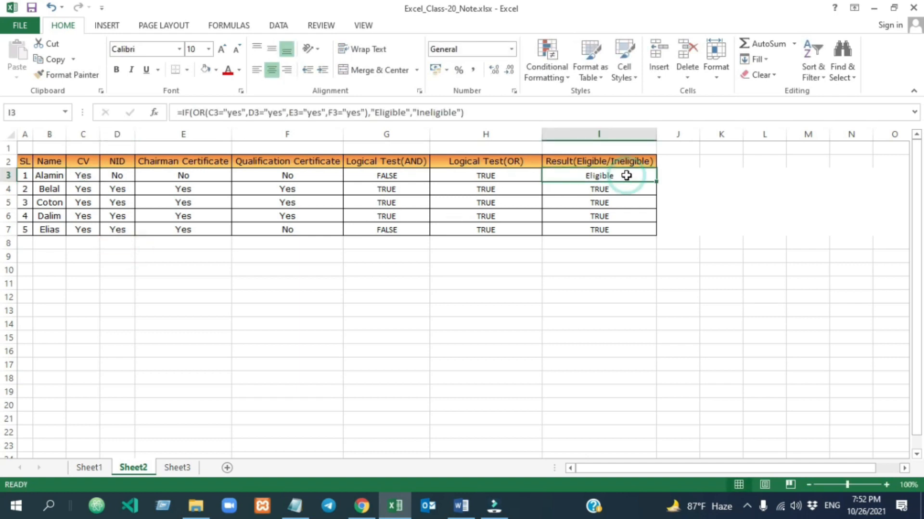
{"action": "key", "text": "ctrl+c"}
{"action": "left_click_drag", "start_coordinate": [594, 189], "coordinate": [592, 230]}
{"action": "key", "text": "ctrl+v"}
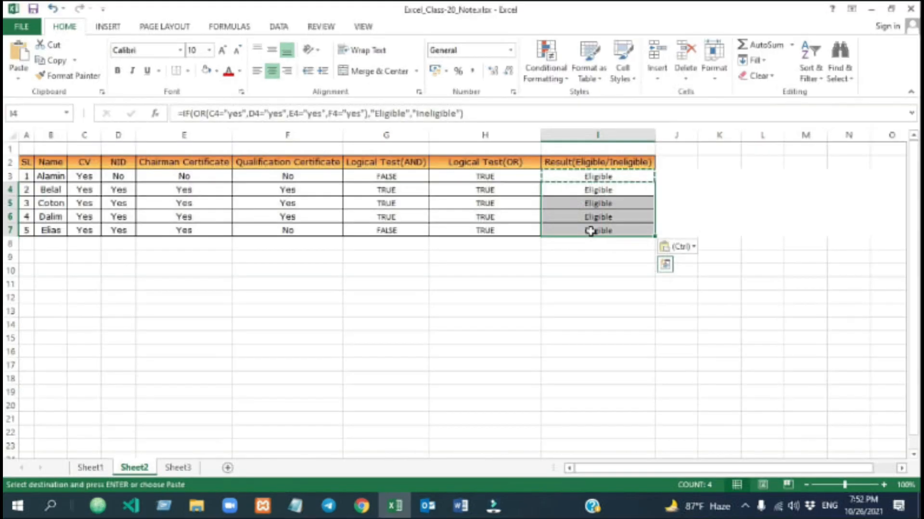